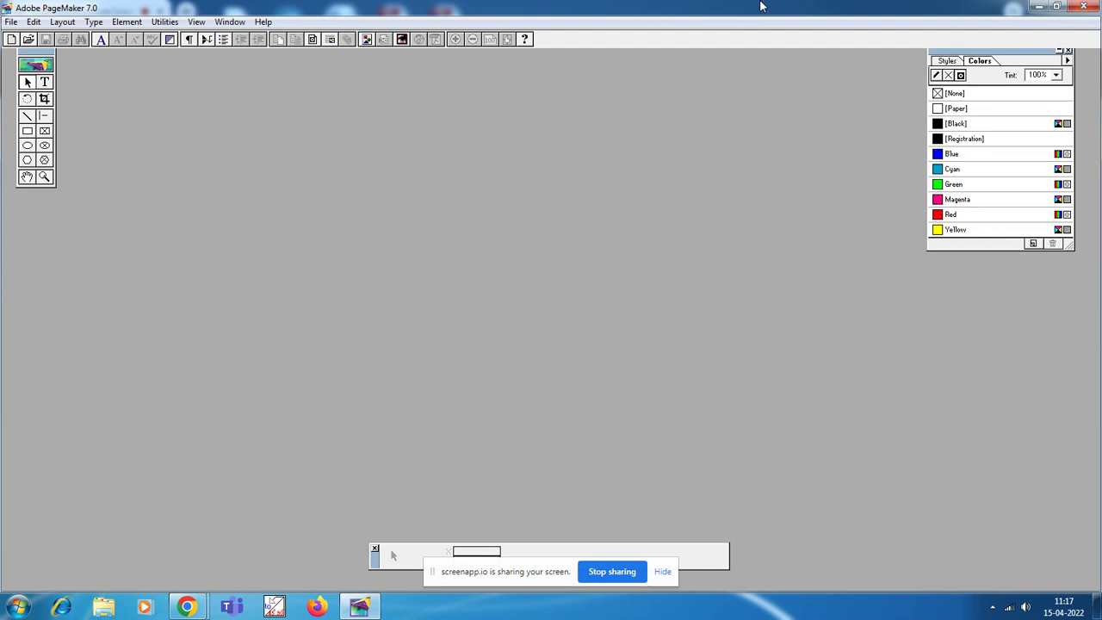
Create a one-page Letter publication in tall orientation, keeping the default margins and page options
click(11, 23)
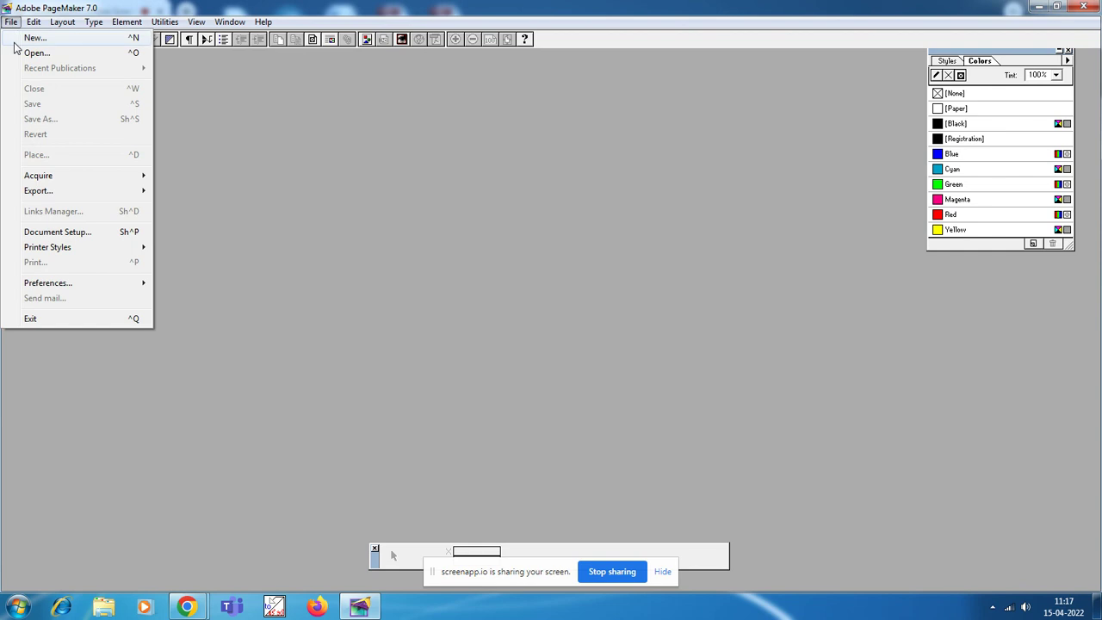
click(57, 231)
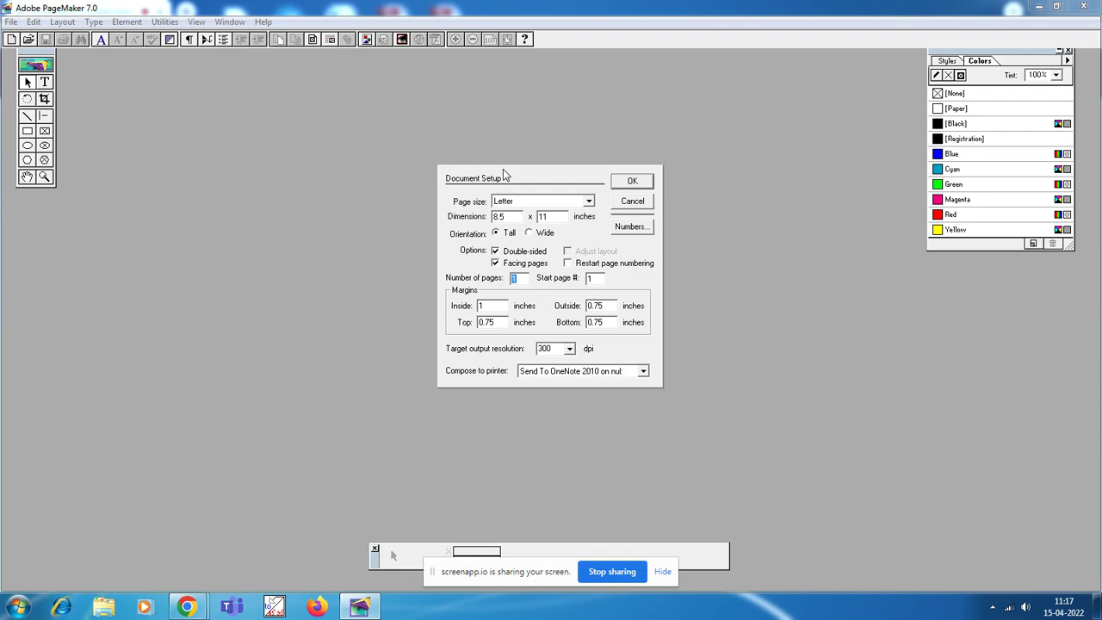
click(622, 184)
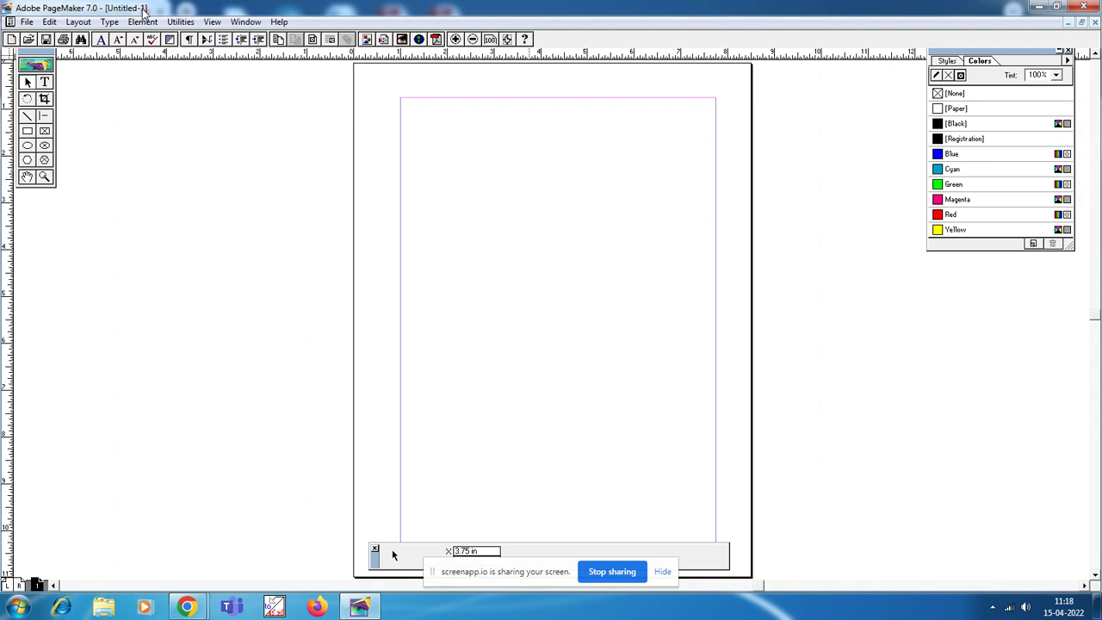
Draw a rectangle about 3.84 by 3.53 inches in the middle of the page and uncover its size values
click(28, 132)
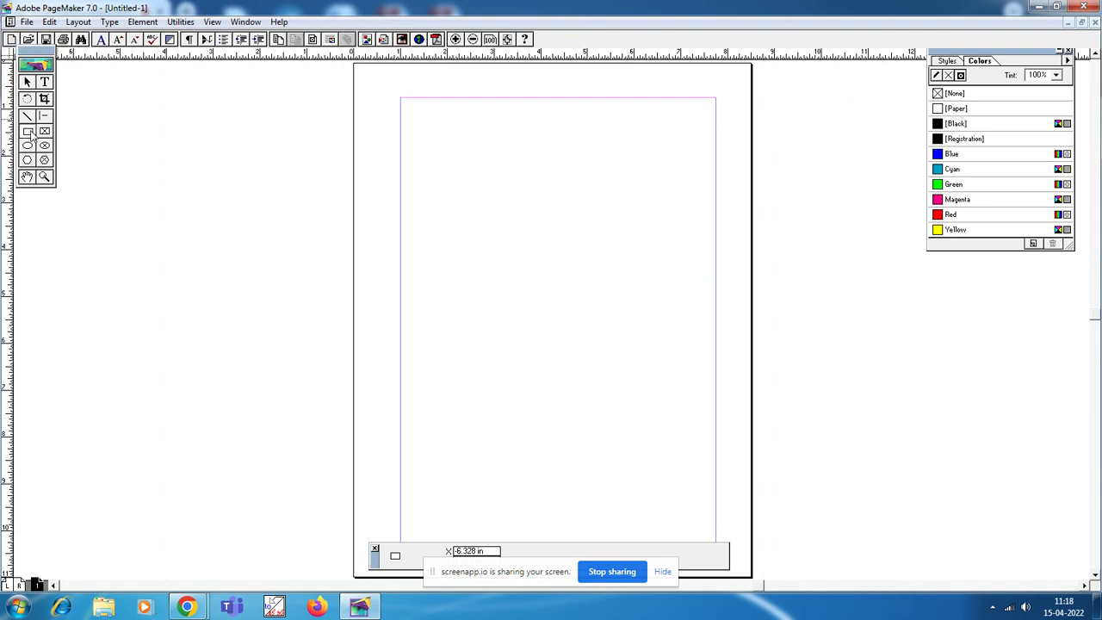
mouse_move(474, 258)
mouse_down()
mouse_move(482, 322)
mouse_move(561, 415)
mouse_move(655, 424)
mouse_up()
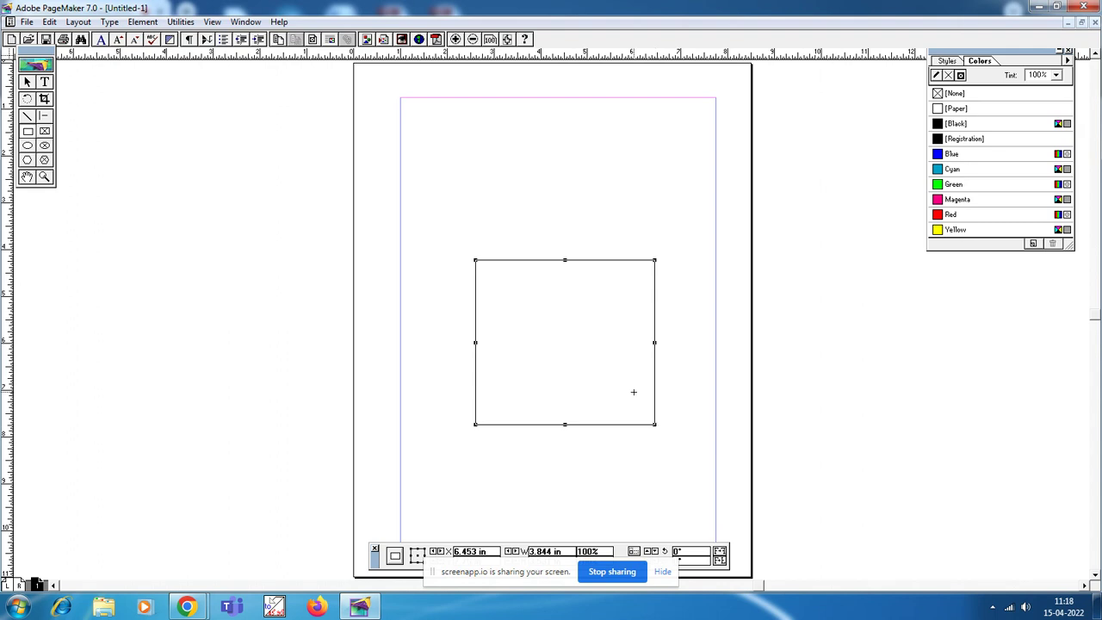
click(549, 575)
drag(549, 575, 857, 568)
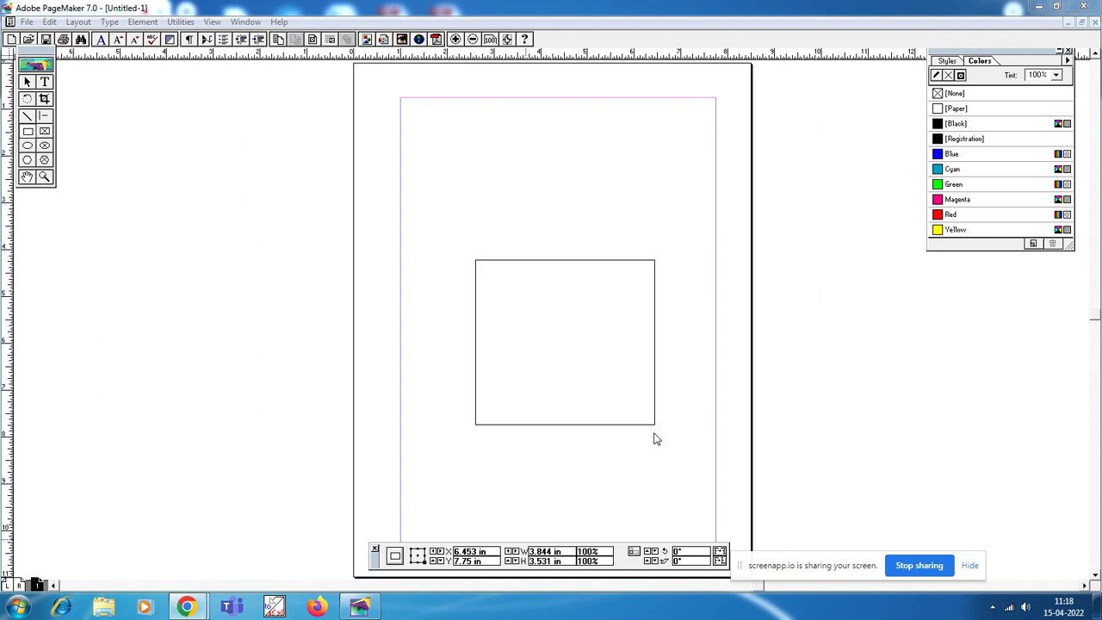
Set the rectangle's width and height to 100 mm each
click(561, 553)
drag(561, 552, 524, 552)
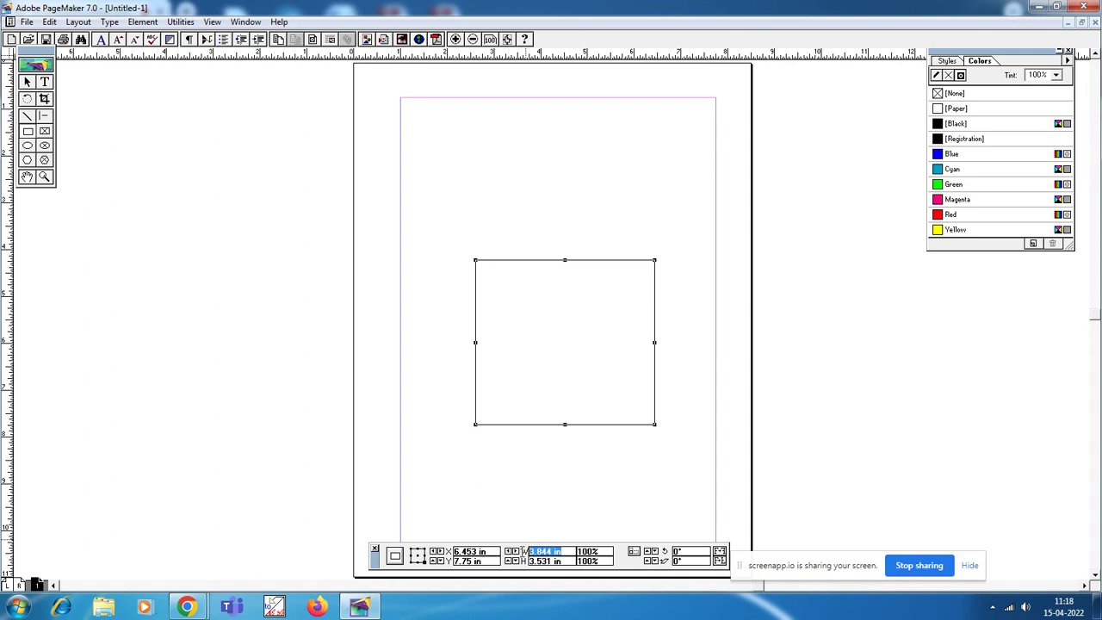
key(BackSpace)
text(100mm)
key(Return)
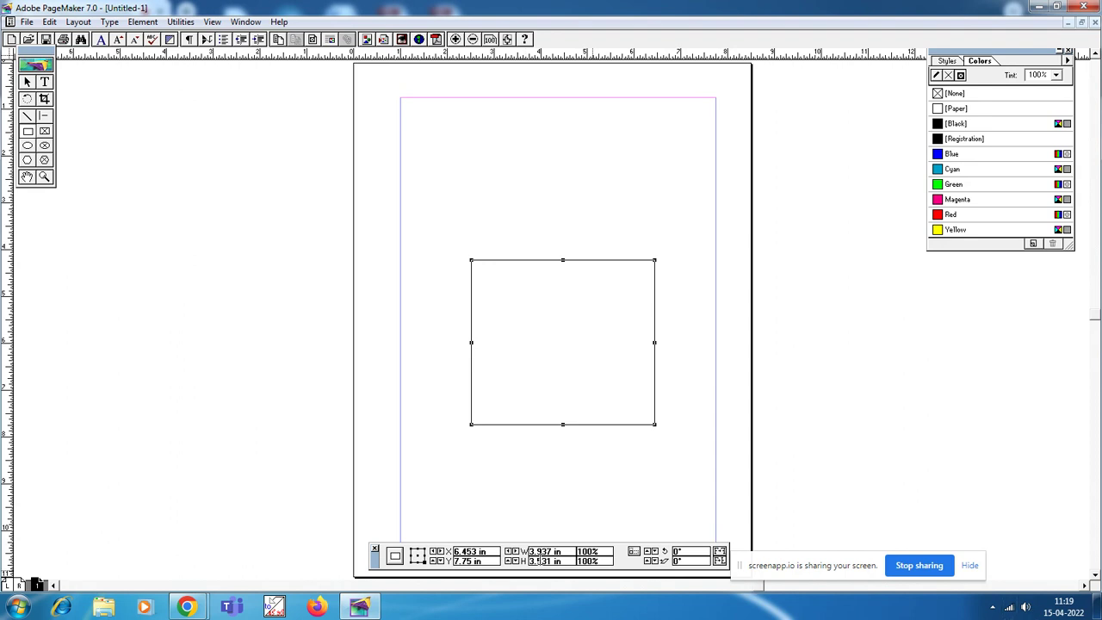
drag(558, 563, 523, 568)
text(100mm)
key(Return)
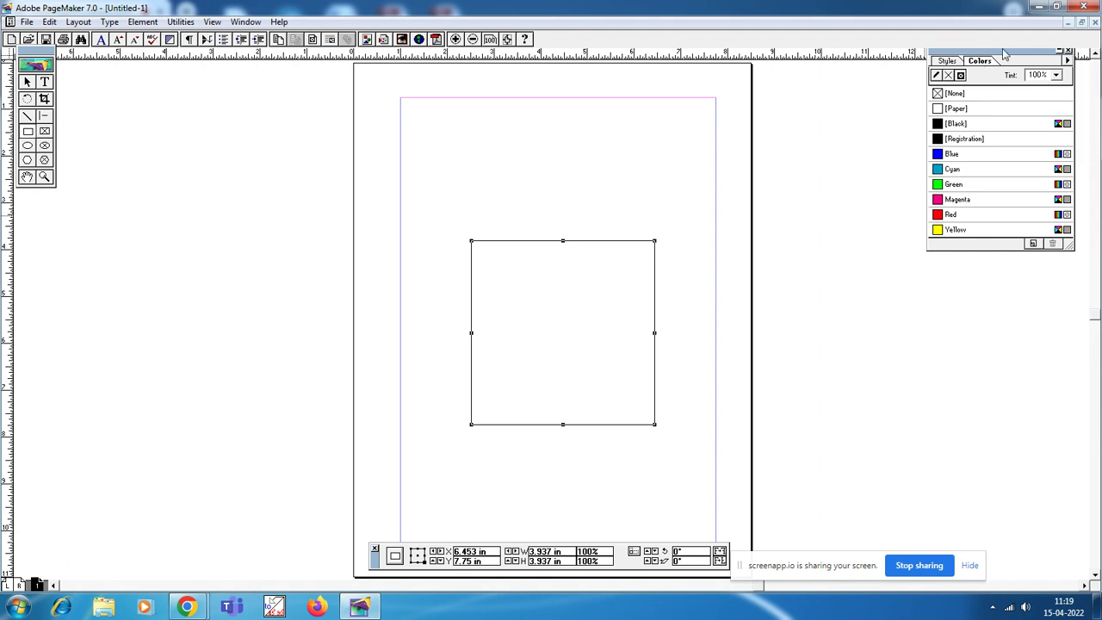
Fill the square with Cyan at a 25% tint
drag(1004, 52, 1003, 59)
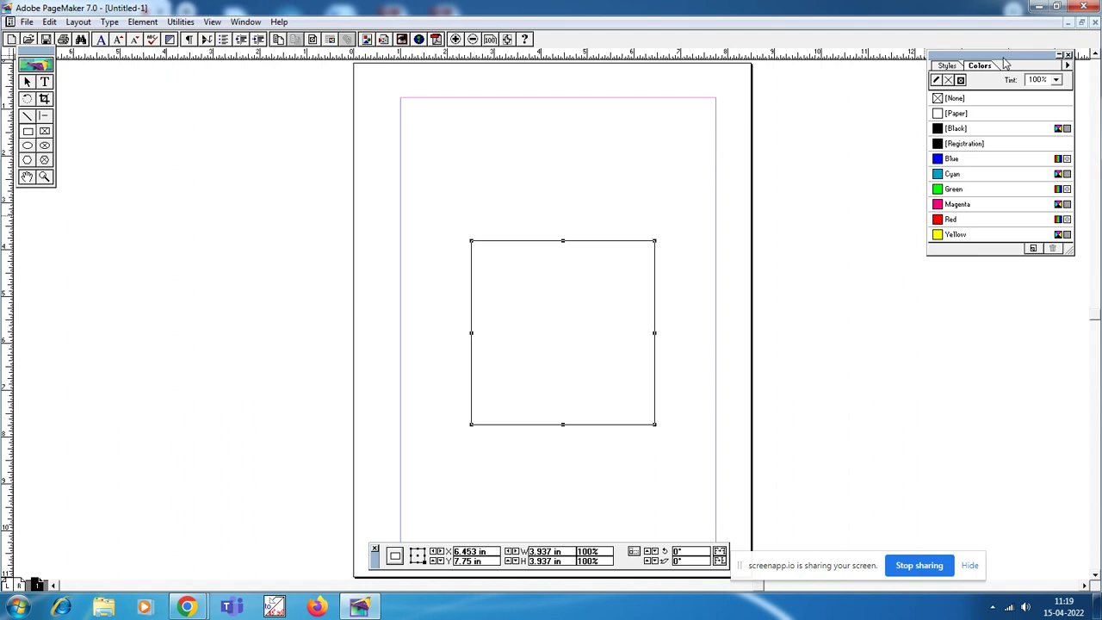
click(986, 175)
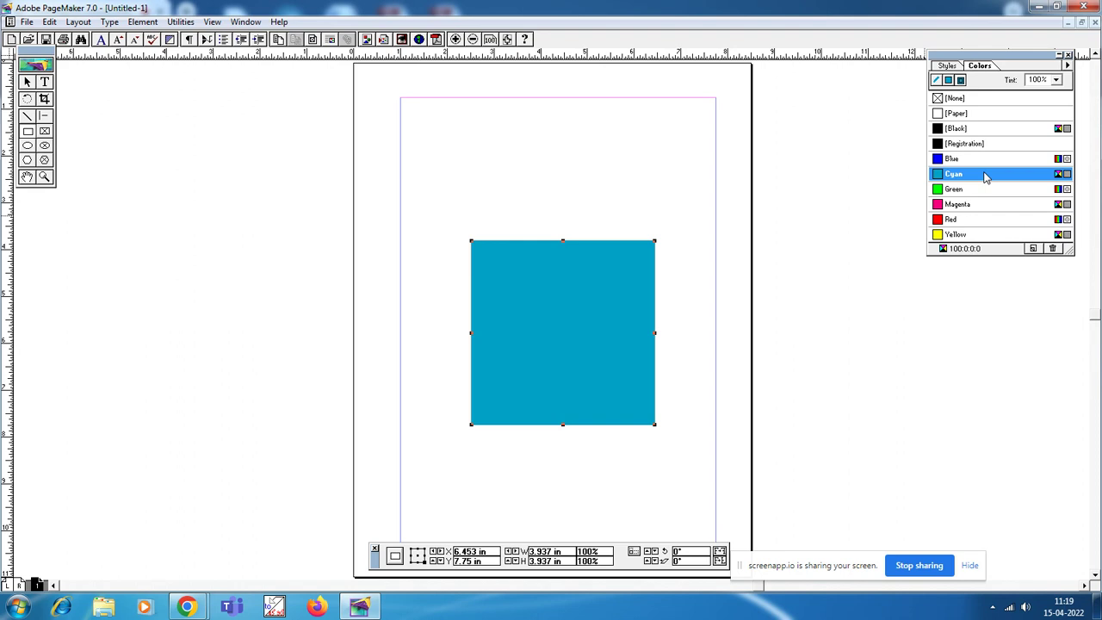
click(1056, 80)
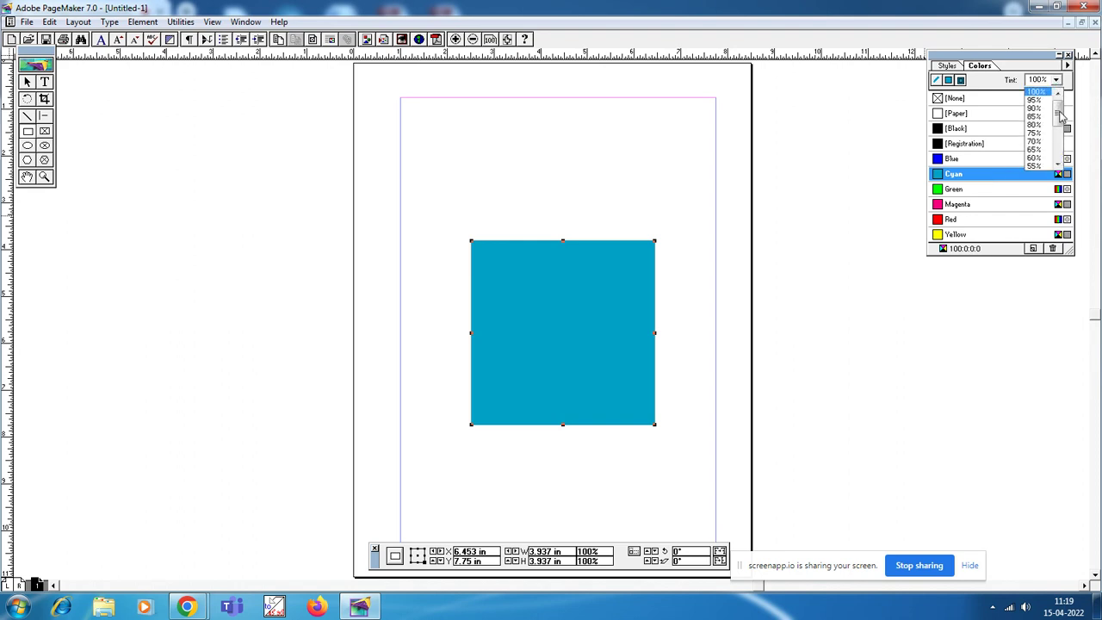
drag(1062, 116, 1061, 151)
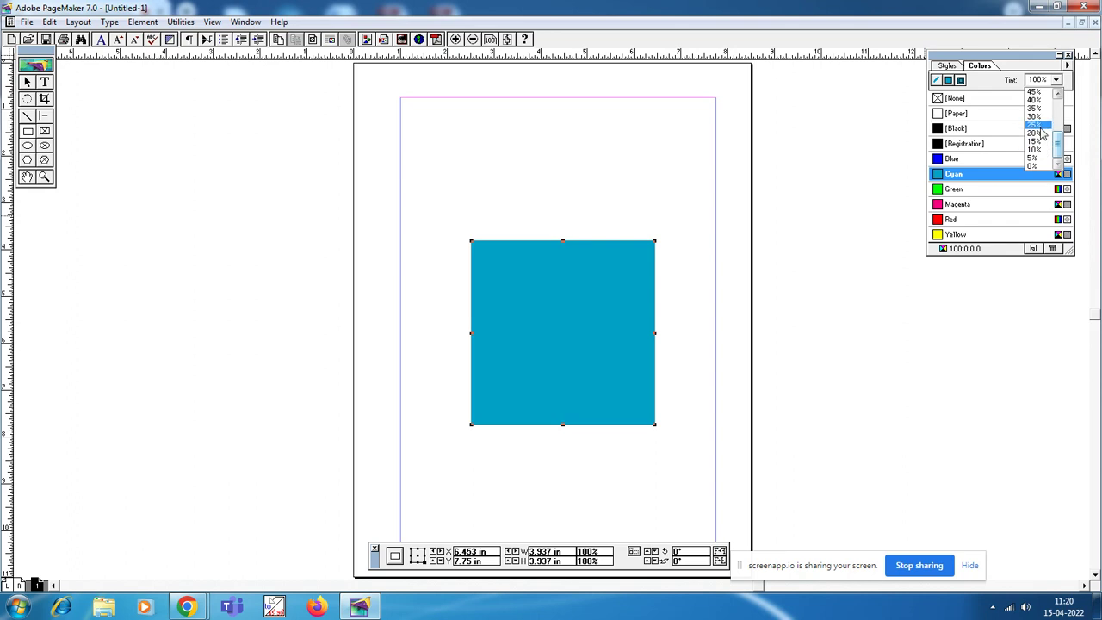
click(1037, 126)
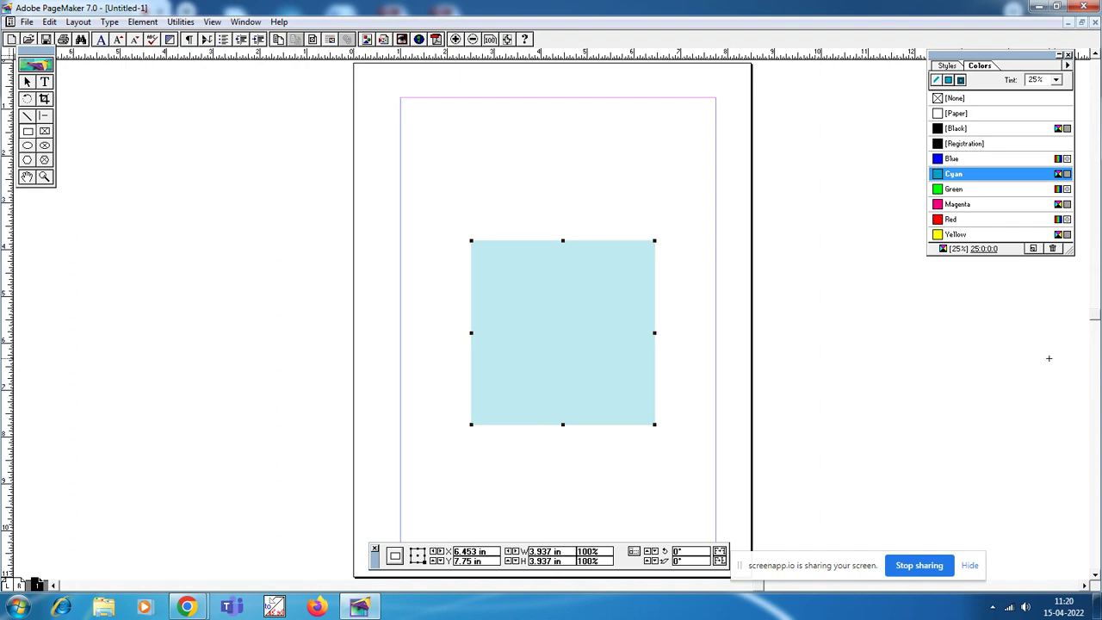
Draw a second rectangle above the cyan square and size it to 100 mm wide by 15 mm high
click(26, 136)
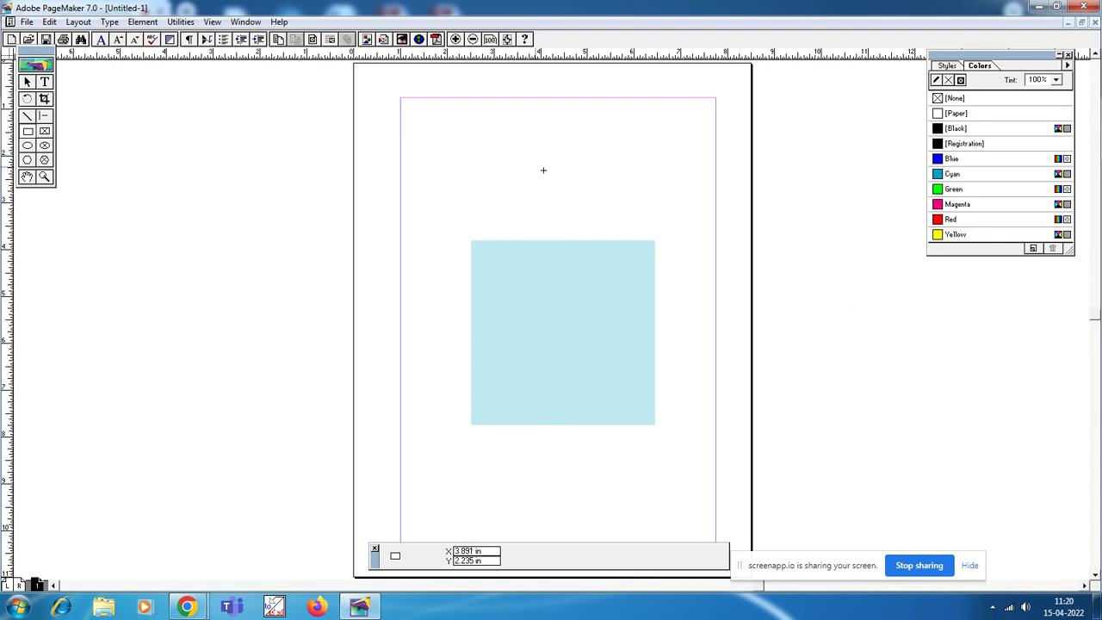
mouse_move(455, 172)
mouse_down()
mouse_move(586, 203)
mouse_move(672, 207)
mouse_up()
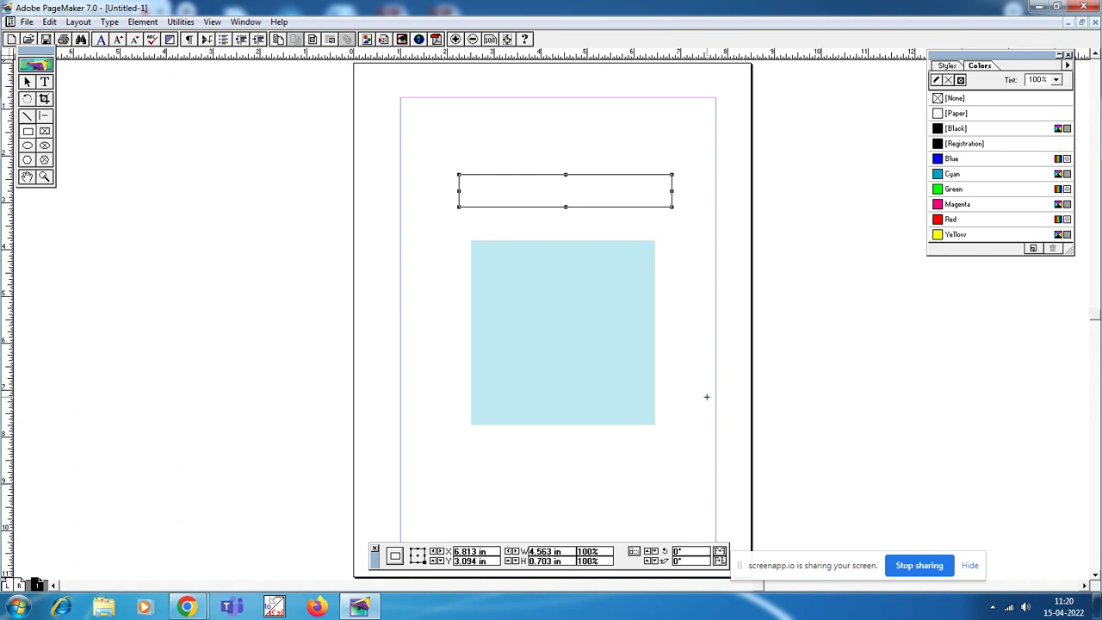
drag(568, 560, 527, 558)
text(100mm)
key(Return)
drag(566, 560, 529, 560)
text(15mm)
key(Return)
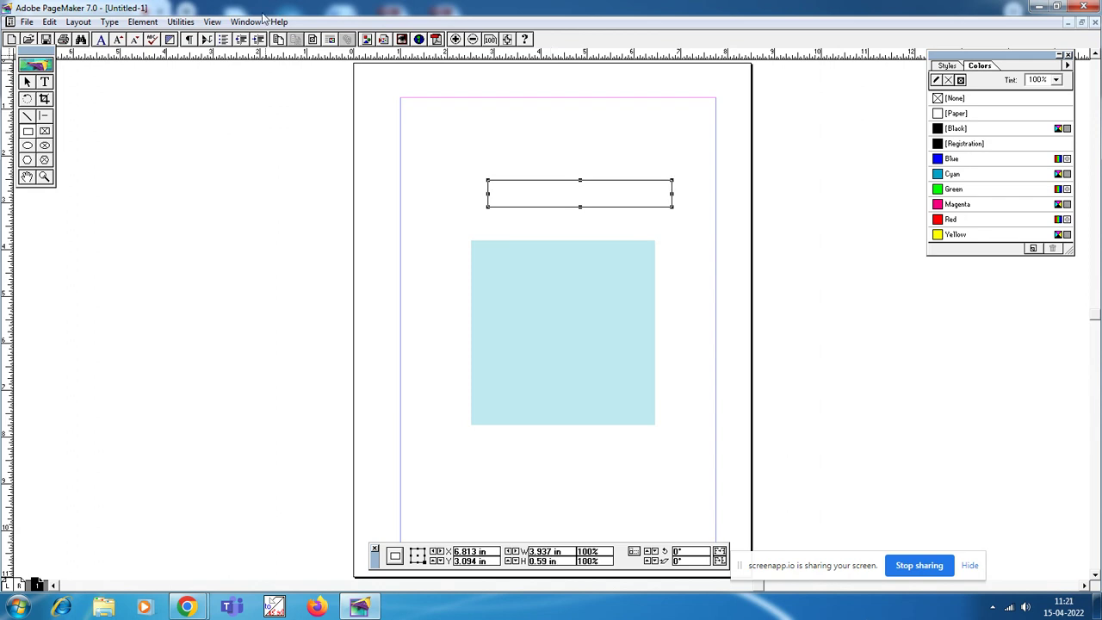
Fill the narrow rectangle with Black and nudge it down and left until it sits flush on the cyan square's upper edge
click(1006, 129)
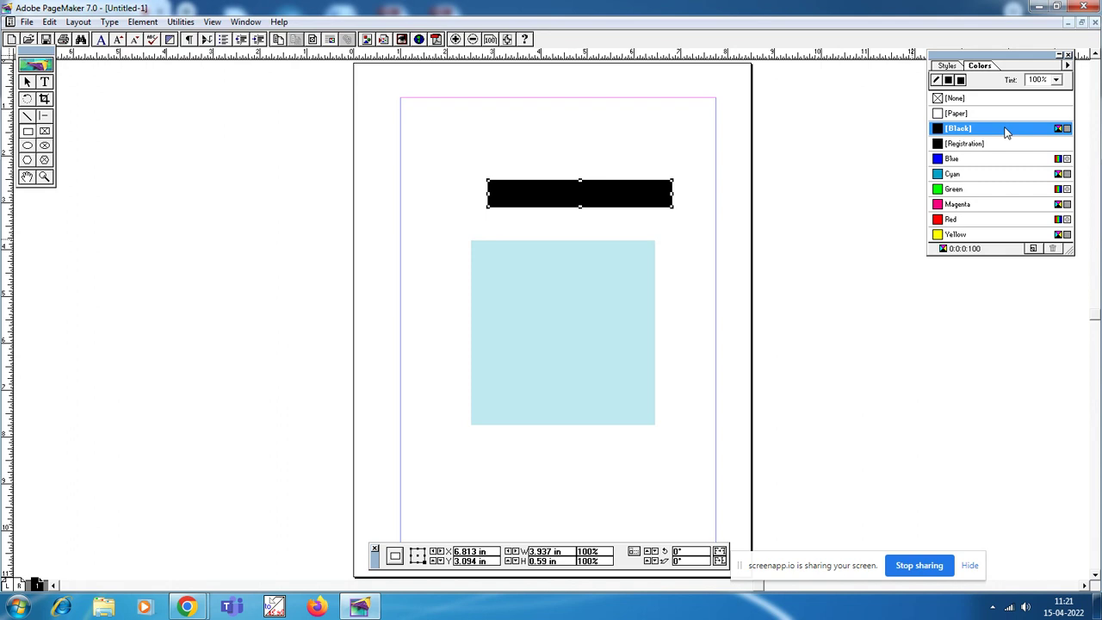
key(Down)
key(Down)
key(Down)
key(Down)
key(Down)
key(Down)
key(Down)
key(Down)
key(Down)
key(Down)
key(Down)
key(Down)
key(Down)
key(Down)
key(Down)
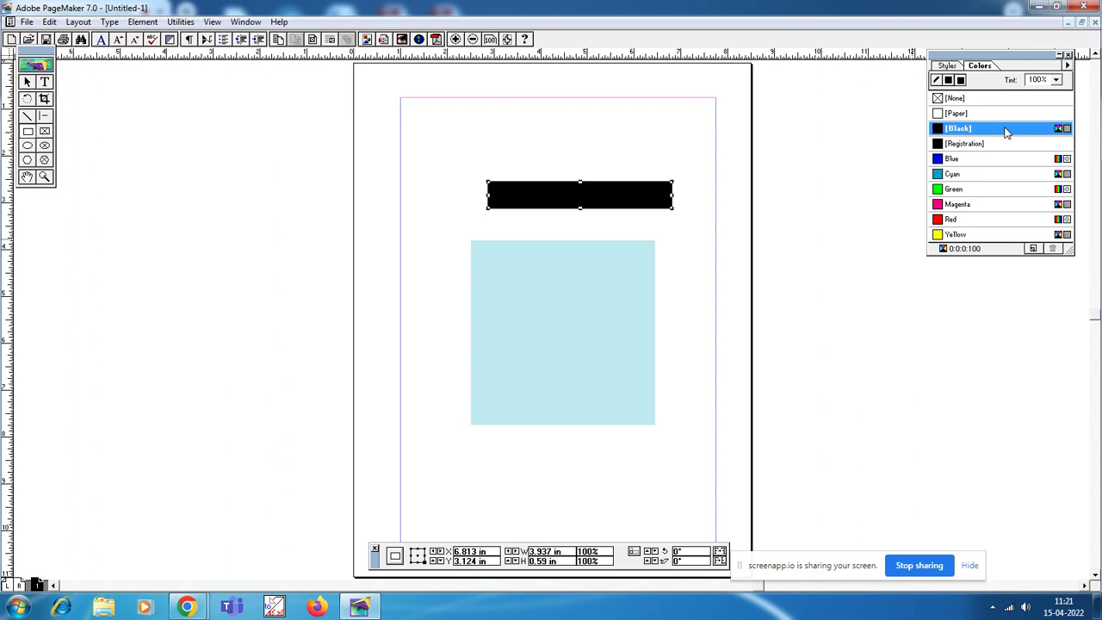
key(Down)
key(Down)
key(Down)
key(Down)
key(Down)
key(Down)
key(Down)
key(Down)
key(Down)
key(Down)
key(Down)
key(Down)
key(Down)
key(Down)
key(Down)
key(Down)
key(Down)
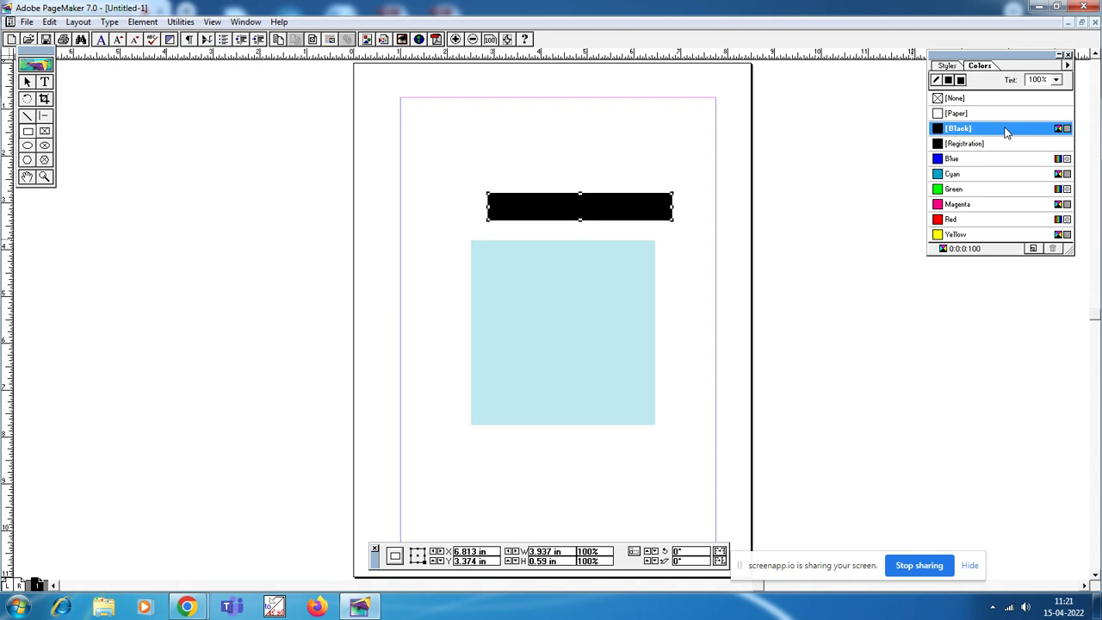
key(Down)
key(Down)
key(Down)
key(Down)
key(Down)
key(Down)
key(Down)
key(Down)
key(Down)
key(Down)
key(Down)
key(Down)
key(Down)
key(Down)
key(Down)
key(Down)
key(Down)
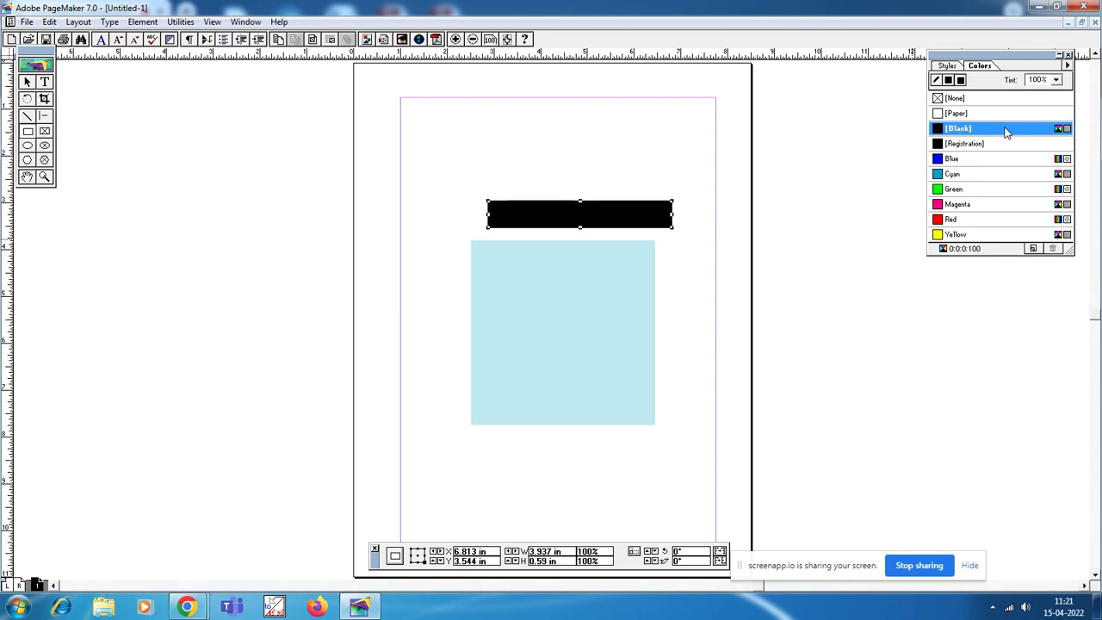
key(Down)
key(Down)
key(Down)
key(Down)
key(Down)
key(Down)
key(Down)
key(Down)
key(Down)
key(Down)
key(Down)
key(Down)
key(Down)
key(Down)
key(Down)
key(Down)
key(Down)
key(Down)
key(Down)
key(Down)
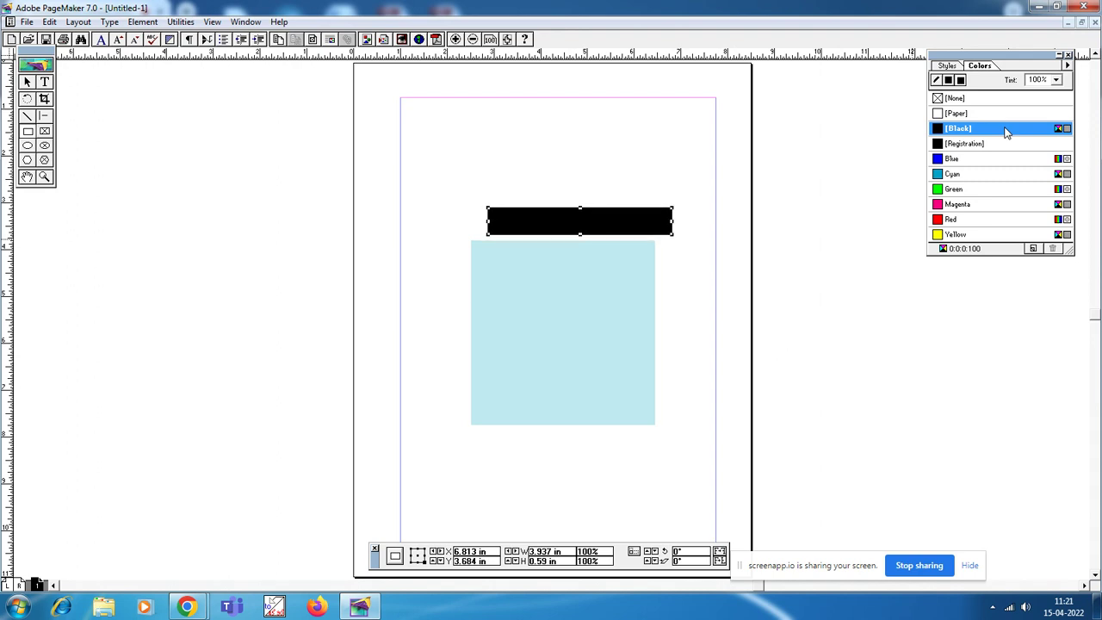
key(Down)
key(Left)
key(Left)
key(Left)
key(Left)
key(Left)
key(Left)
key(Left)
key(Left)
key(Left)
key(Left)
key(Left)
key(Left)
key(Left)
key(Left)
key(Left)
key(Left)
key(Left)
key(Left)
key(Left)
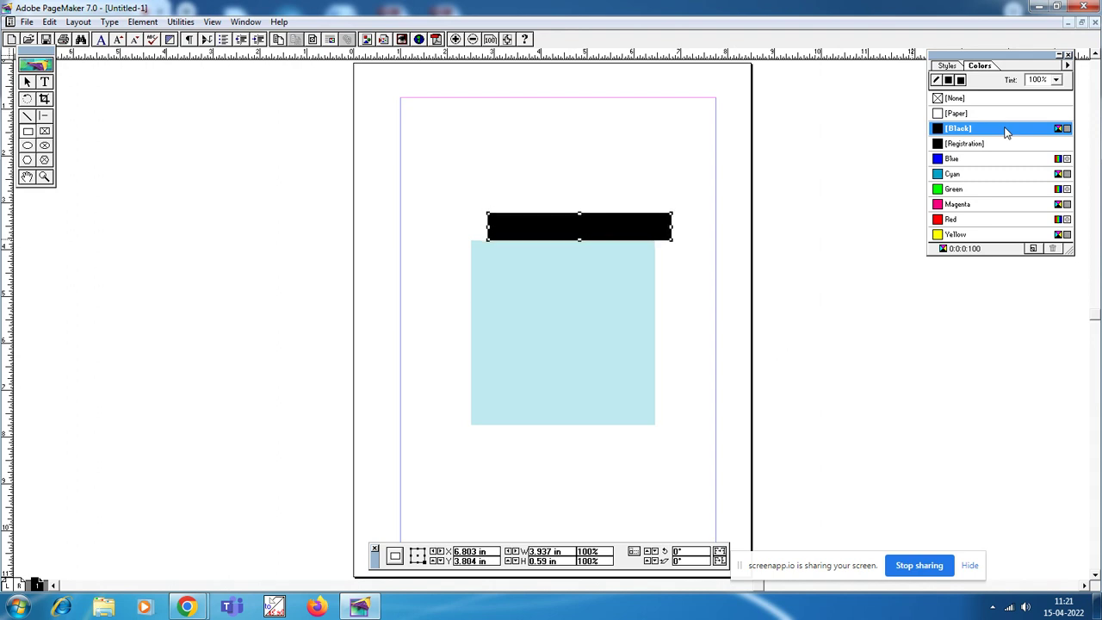
key(Left)
key(Left)
key(Left)
key(Left)
key(Left)
key(Left)
key(Left)
key(Left)
key(Left)
key(Left)
key(Left)
key(Left)
key(Left)
key(Left)
key(Left)
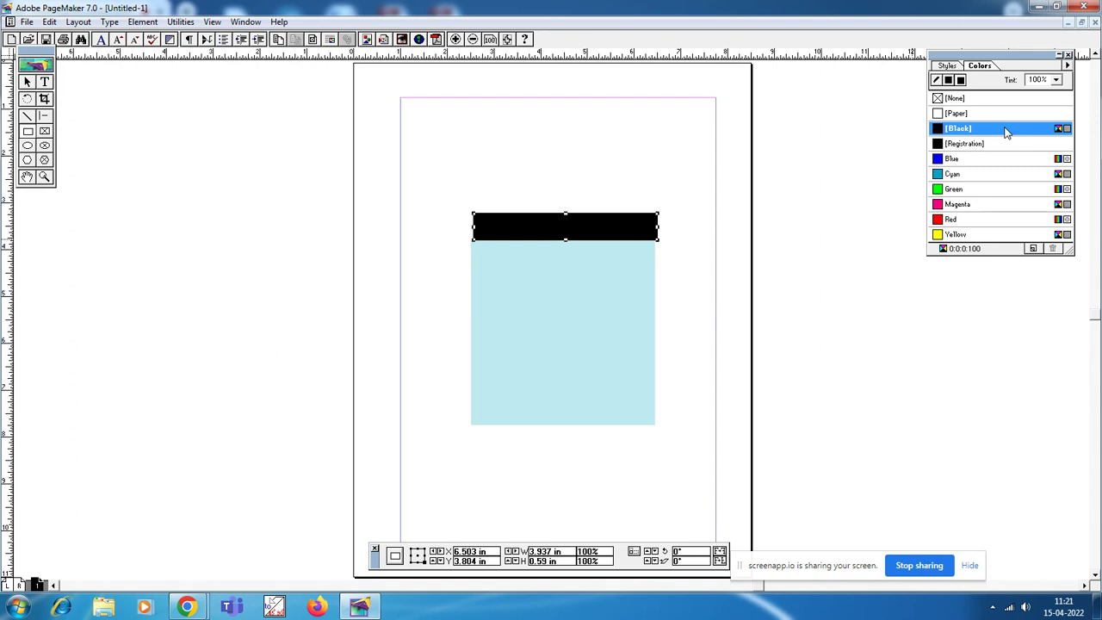
key(Left)
key(Left)
click(676, 350)
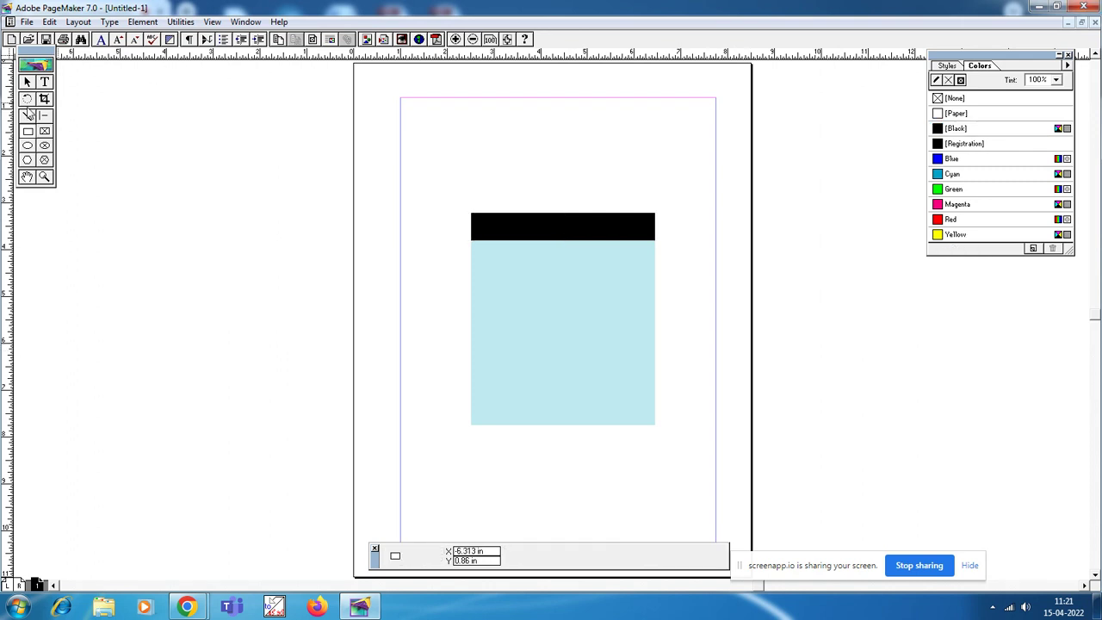
Add a text block across the black bar containing the title STUDENT NOTICE BOARD
click(49, 83)
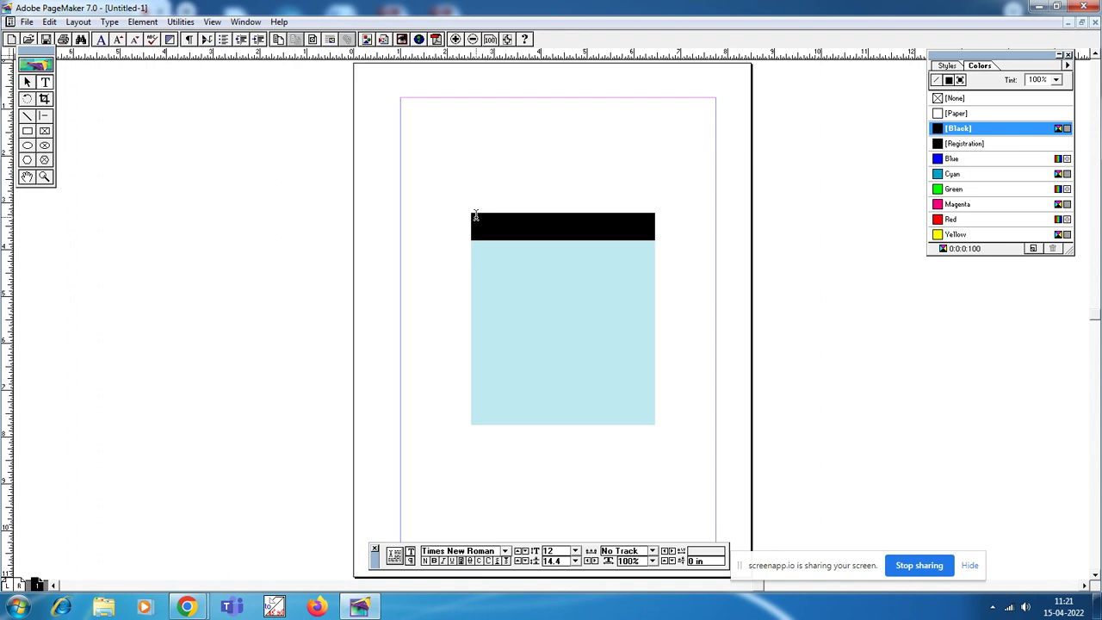
drag(473, 217, 651, 229)
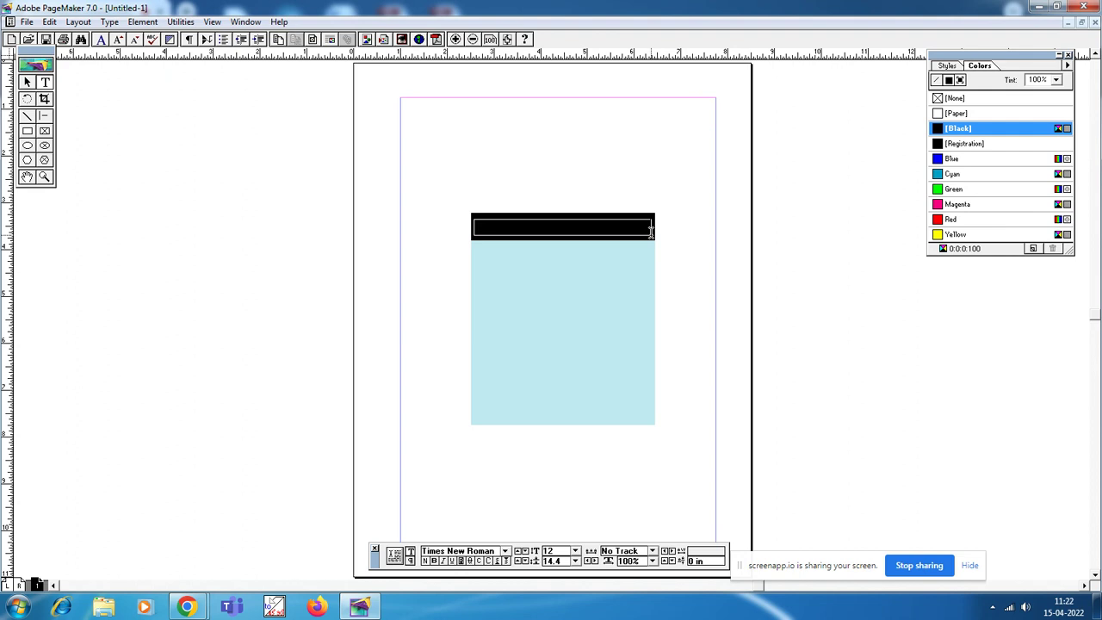
drag(651, 231, 651, 231)
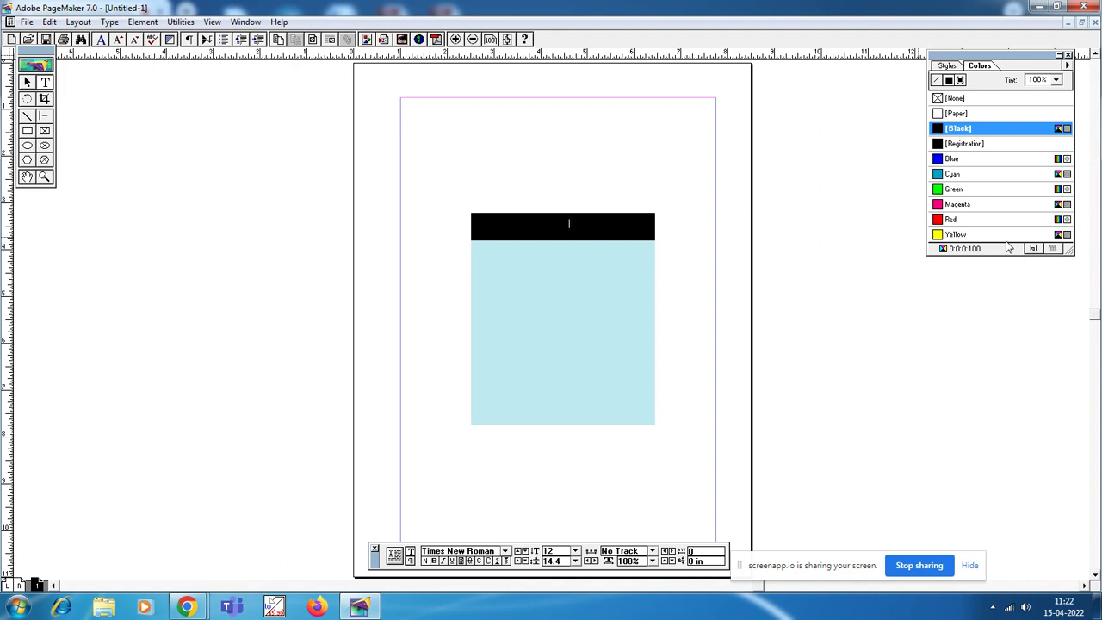
Set the whole title's font size to 20 points
key(ctrl+a)
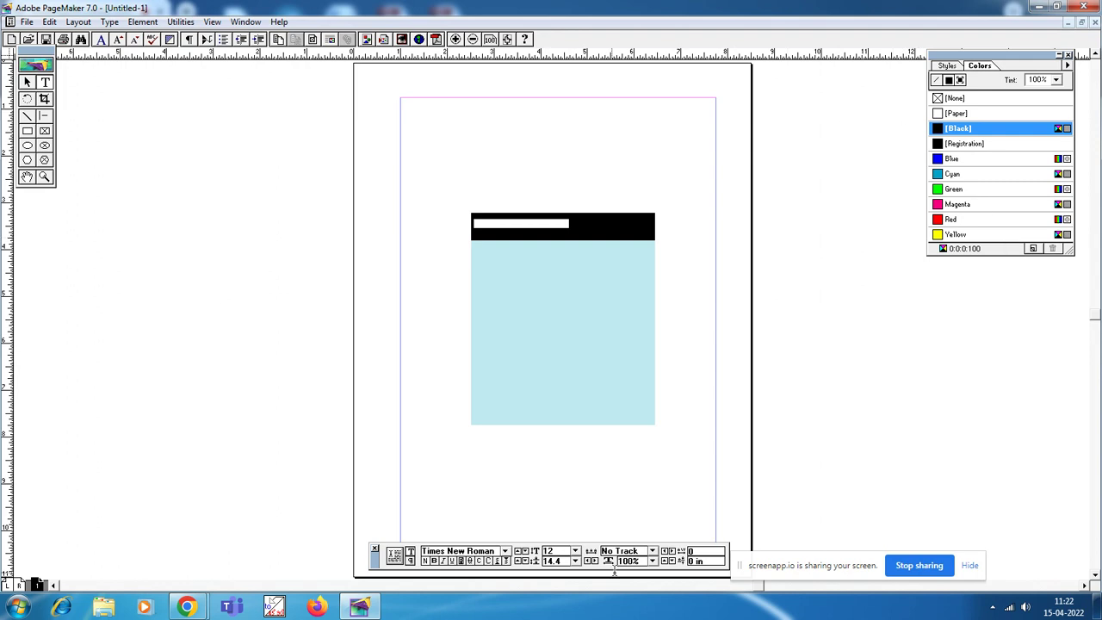
click(555, 550)
drag(555, 550, 543, 551)
text(20)
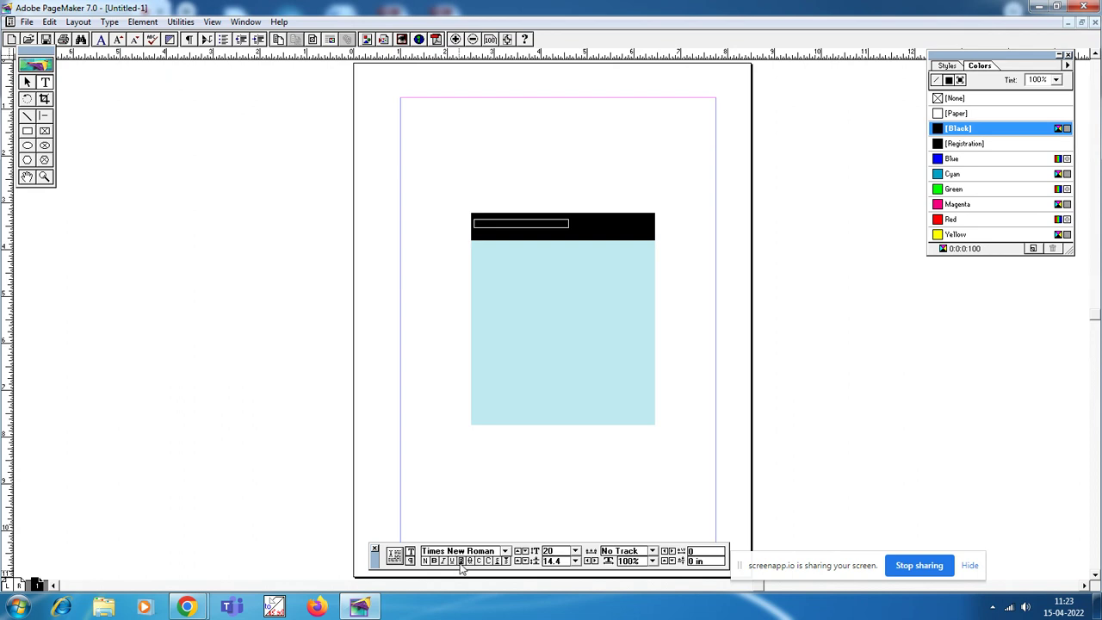
key(Return)
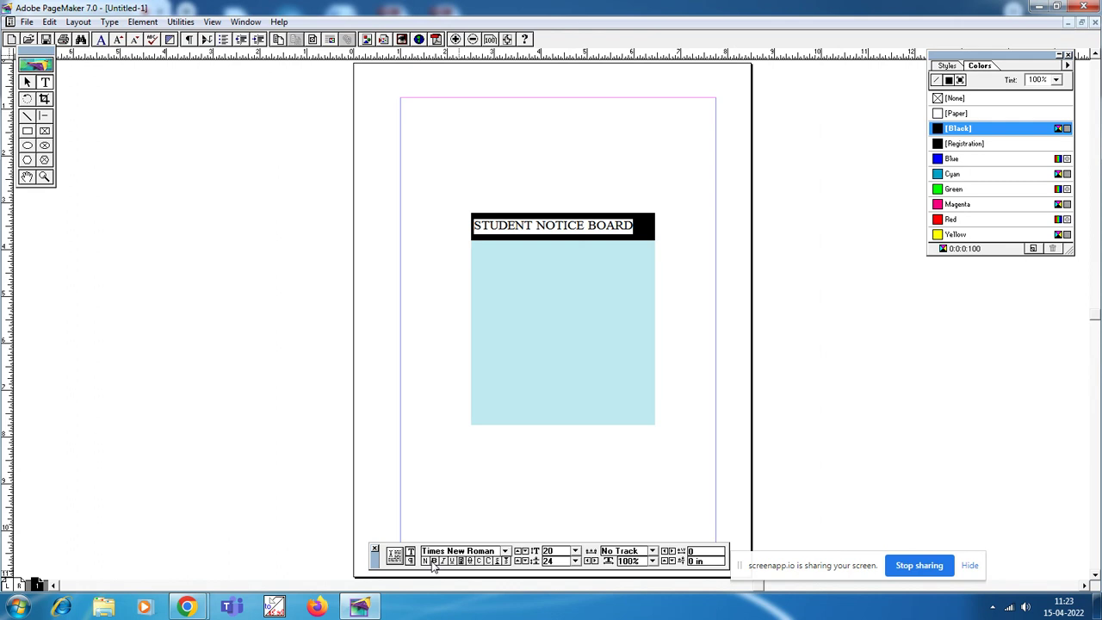
Format the title as bold, centred text in the Paper colour
click(434, 561)
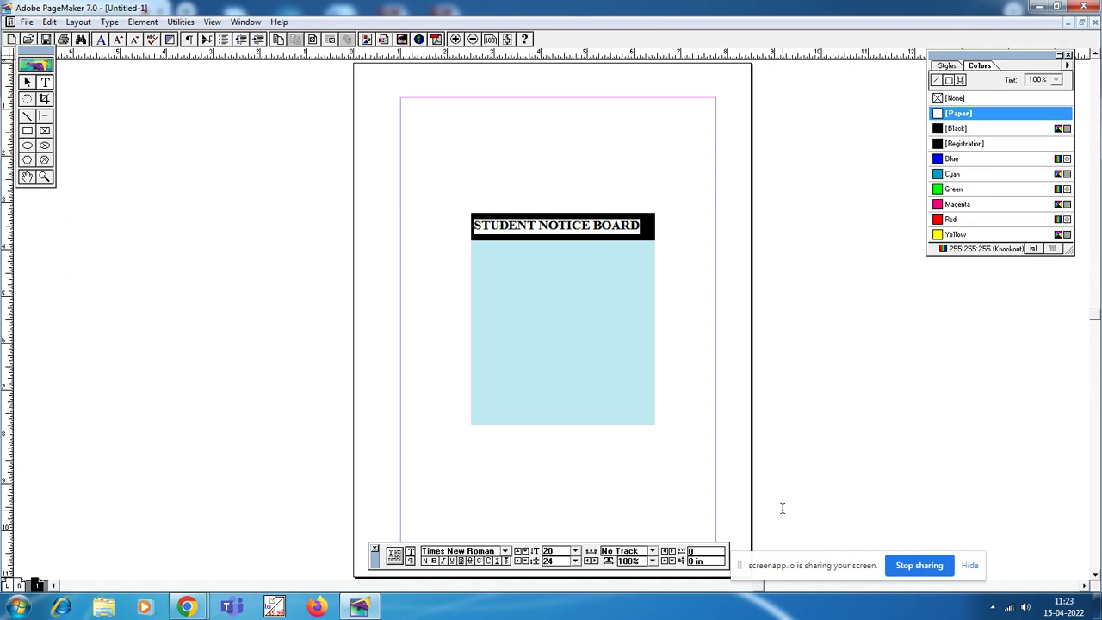
key(ctrl+shift+c)
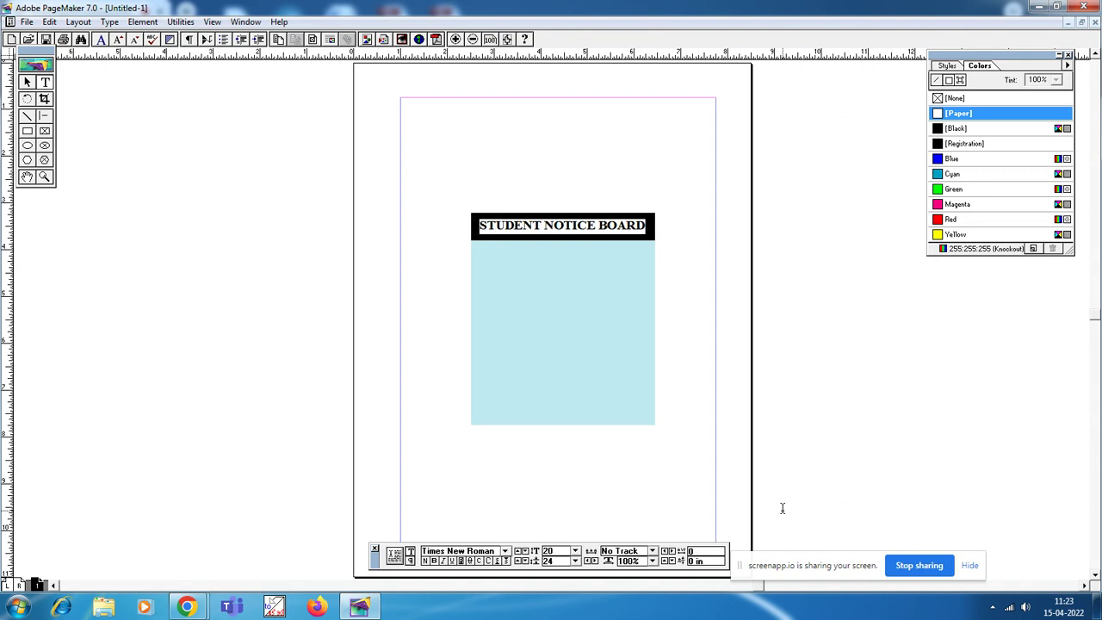
click(696, 405)
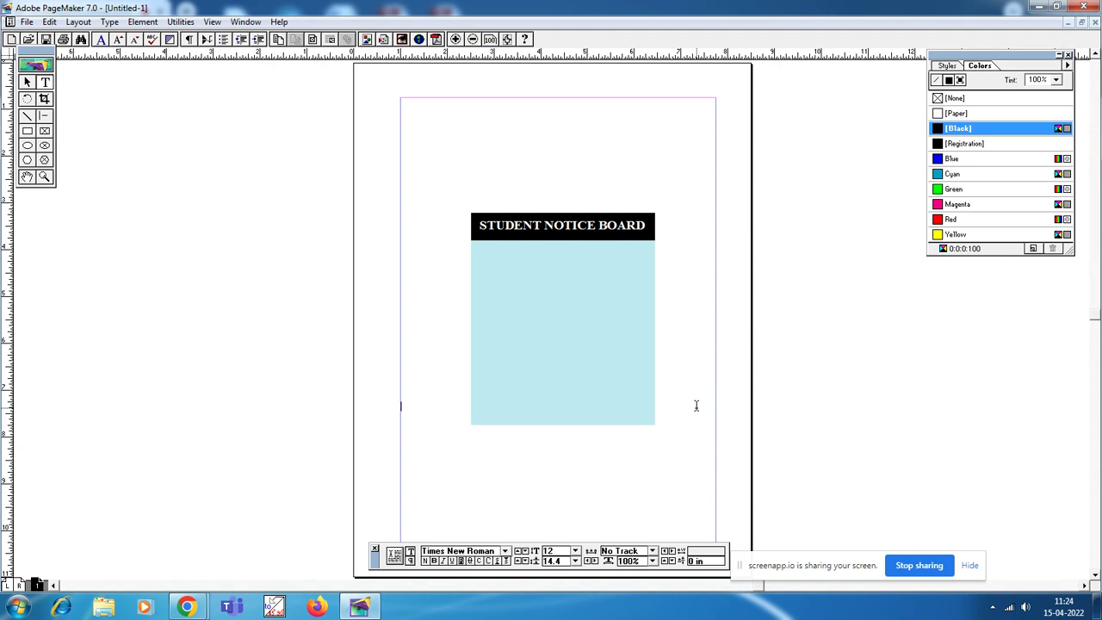
Draw an unfilled rectangle about 3.92 in wide and 1.17 in high below the cyan square, matching the square's width
click(26, 131)
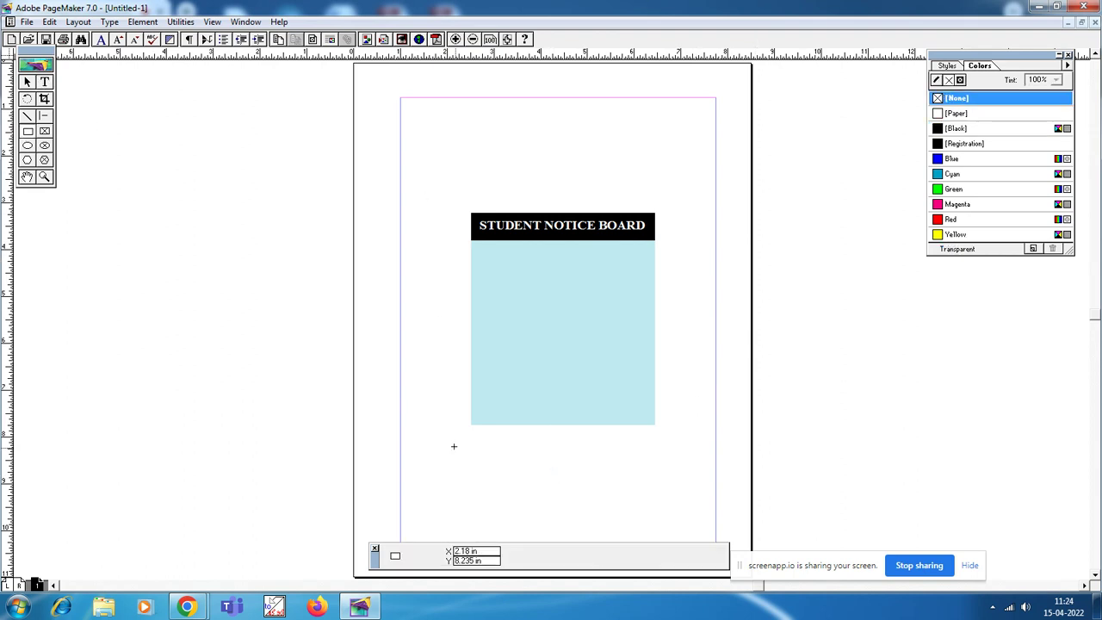
drag(472, 452, 654, 507)
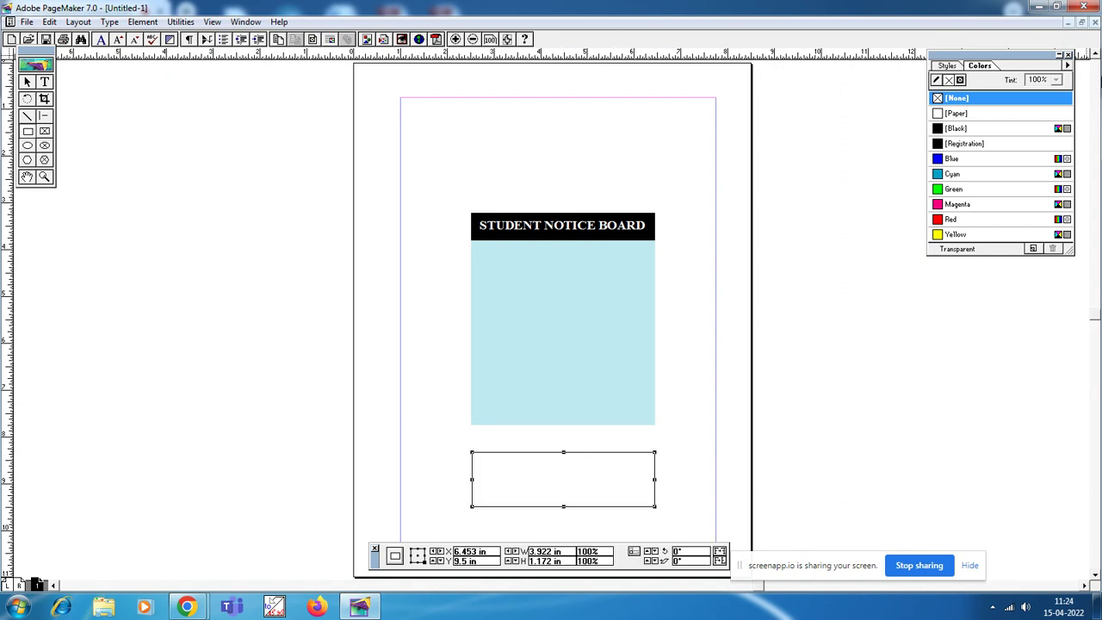
Close the Colors palette and bring it back on screen
click(1068, 54)
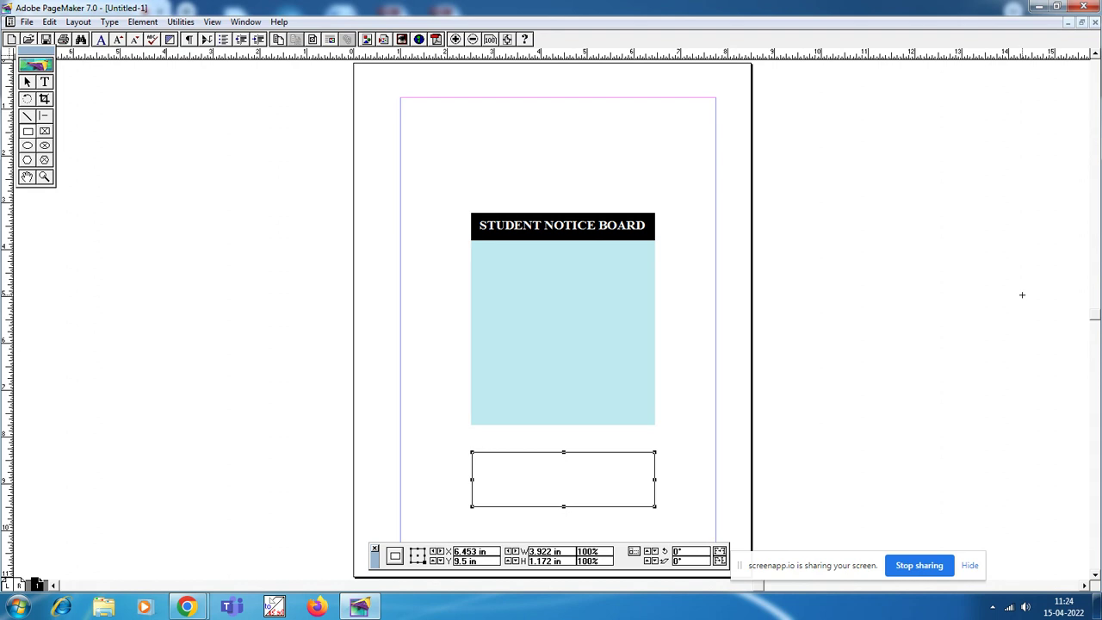
click(246, 23)
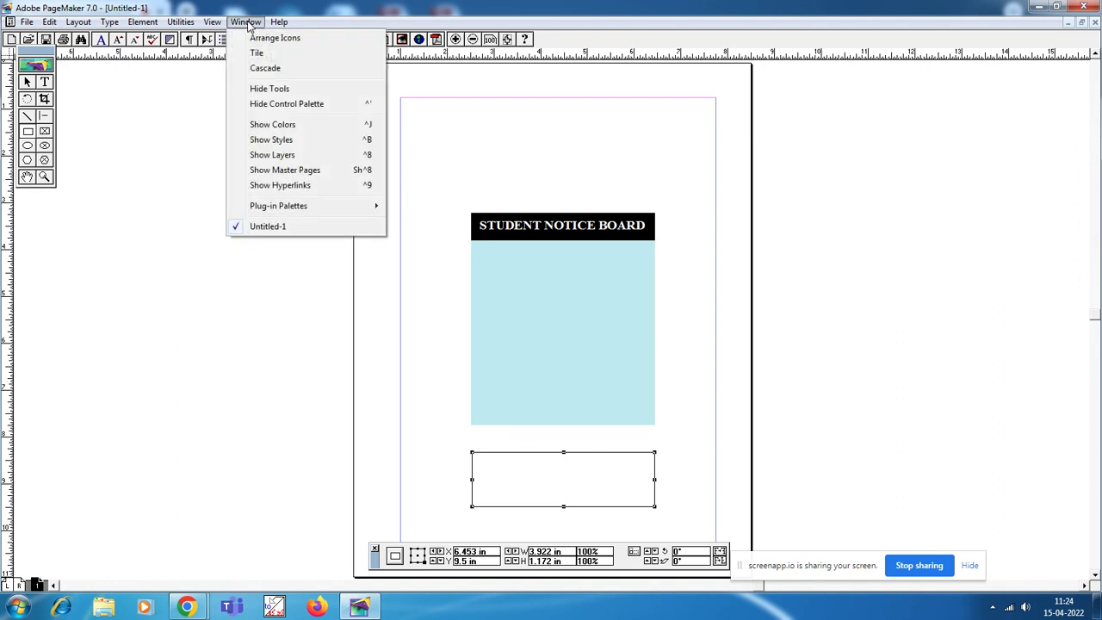
click(271, 125)
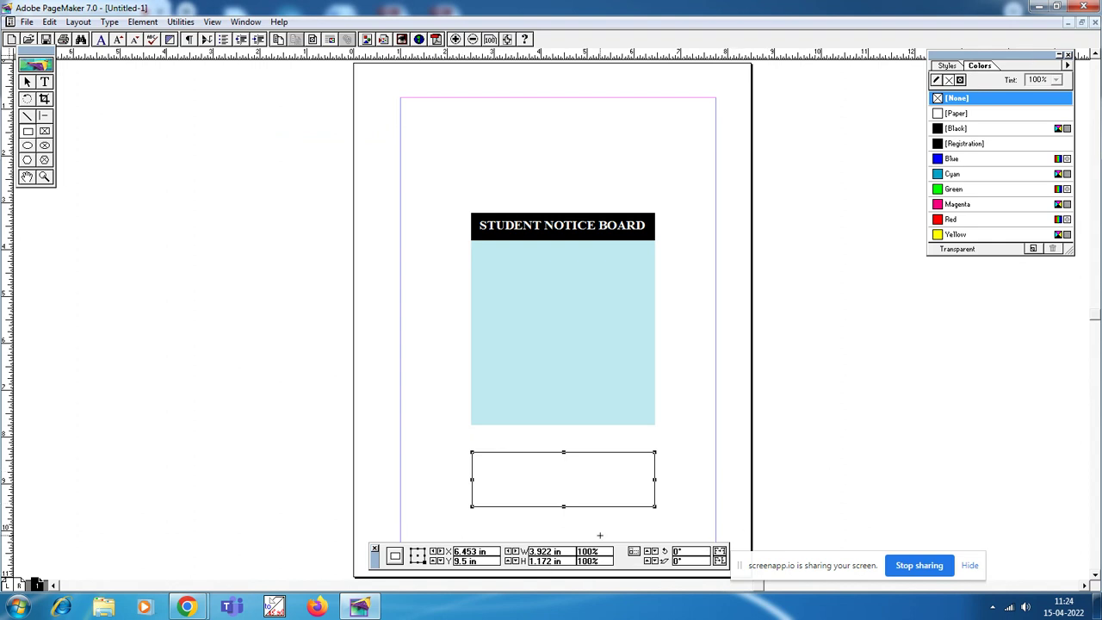
Hide the Control Palette and show it again, leaving nothing selected on the page
click(253, 24)
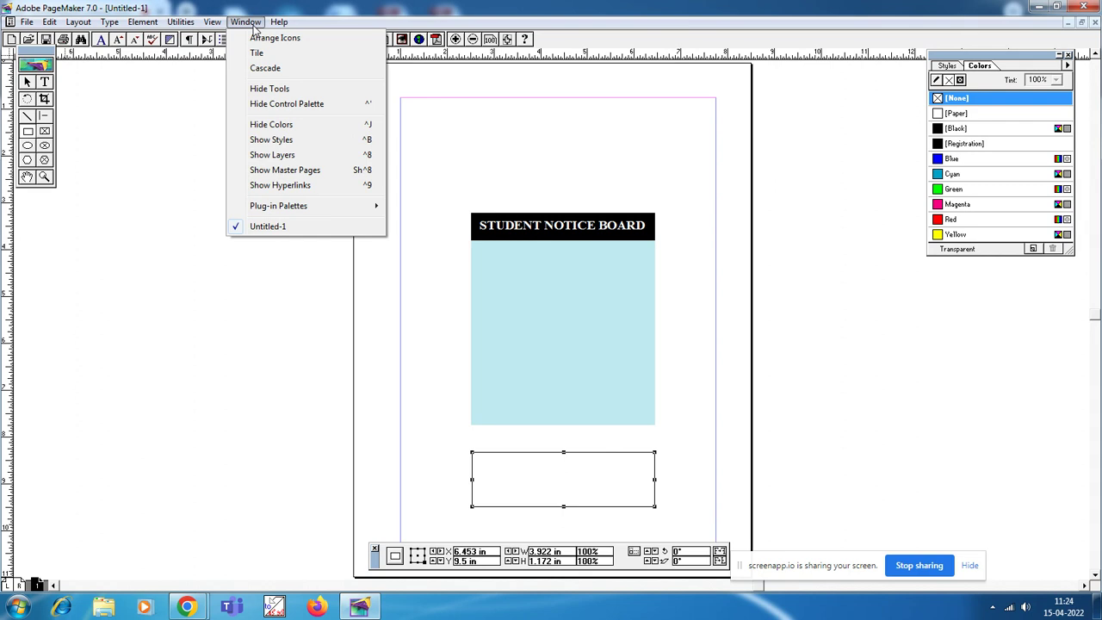
click(284, 104)
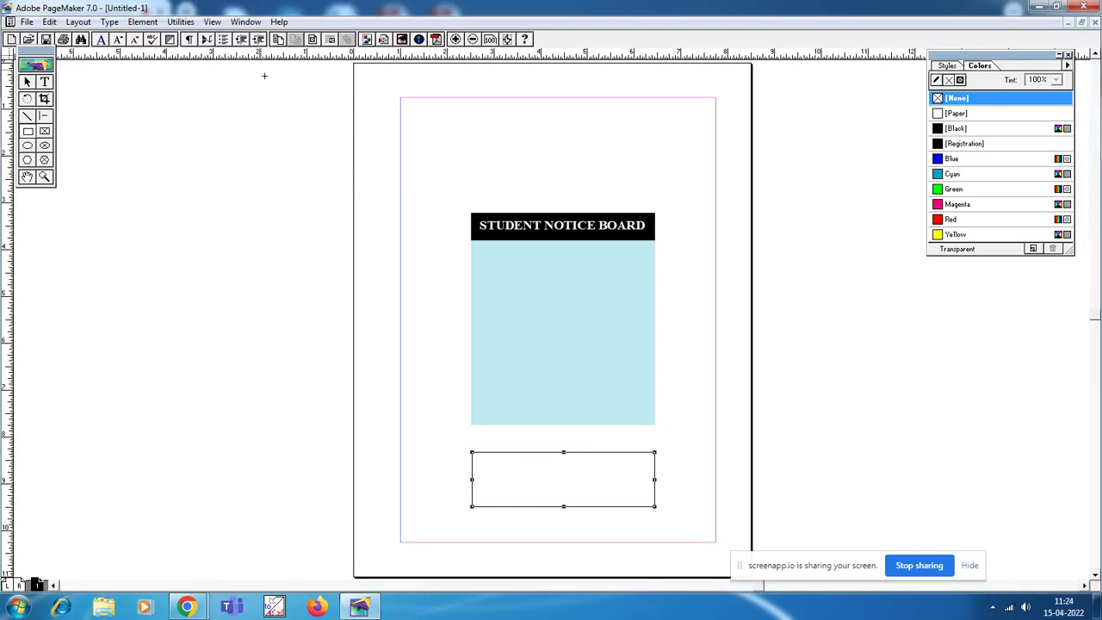
click(242, 22)
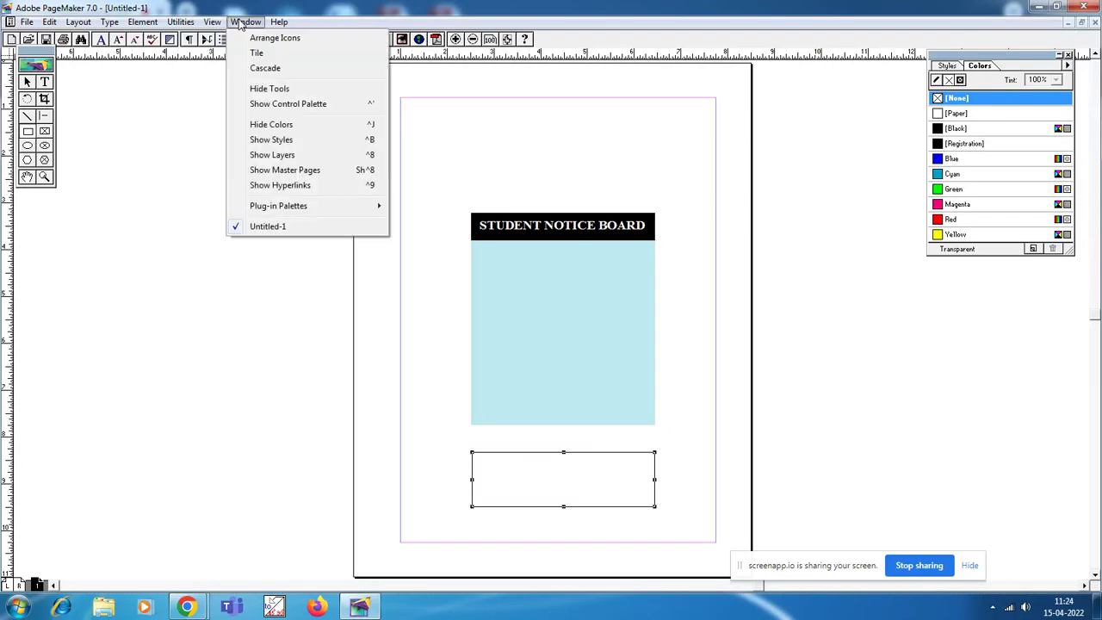
click(260, 105)
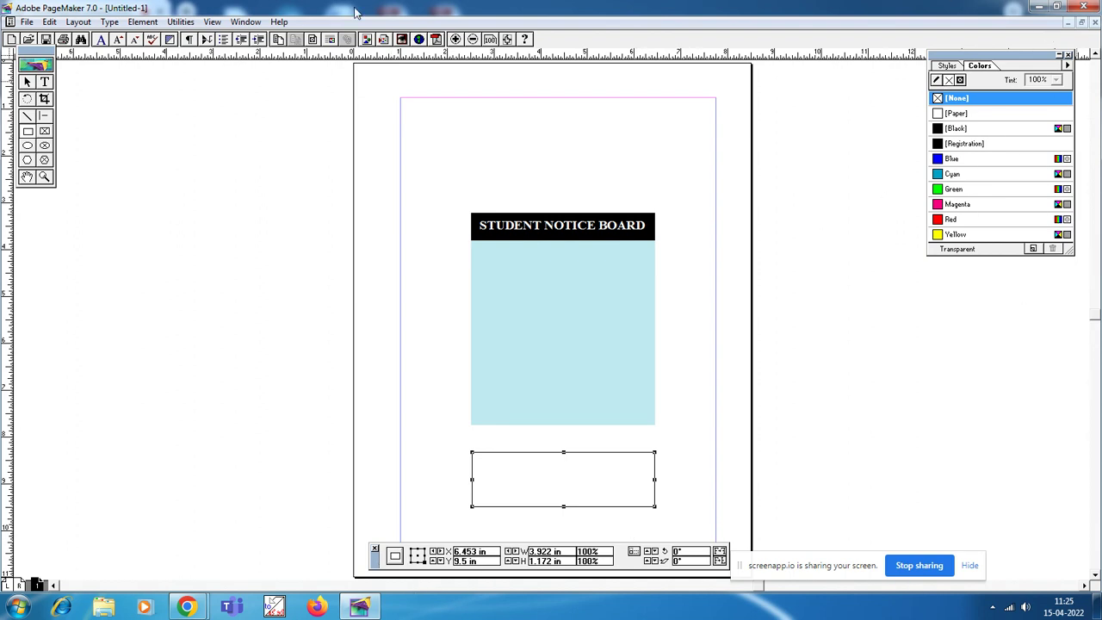
click(245, 22)
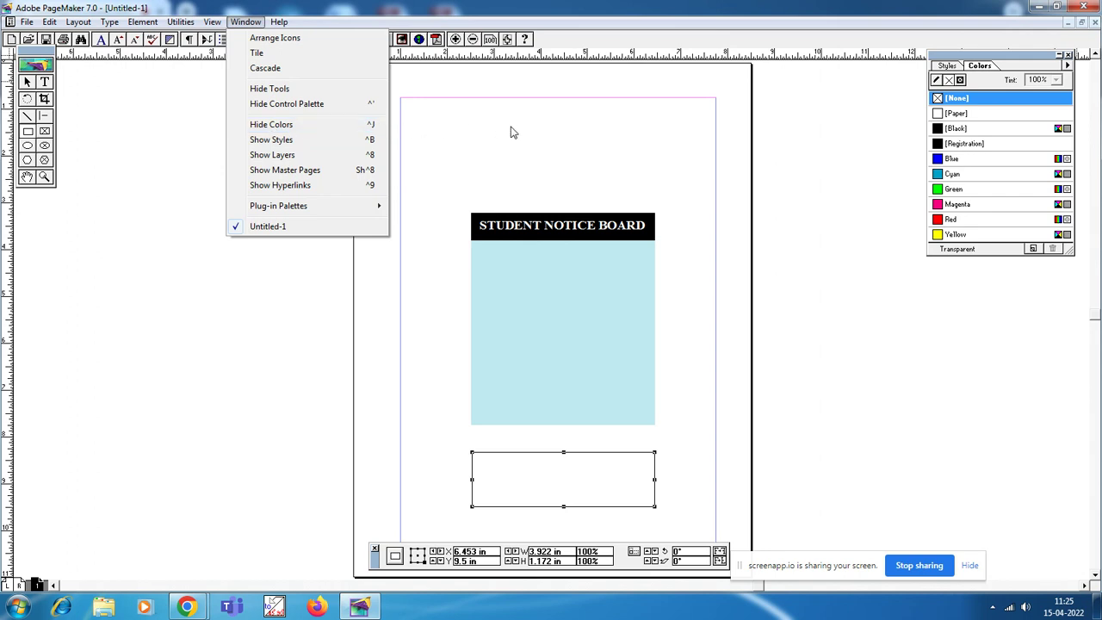
click(846, 226)
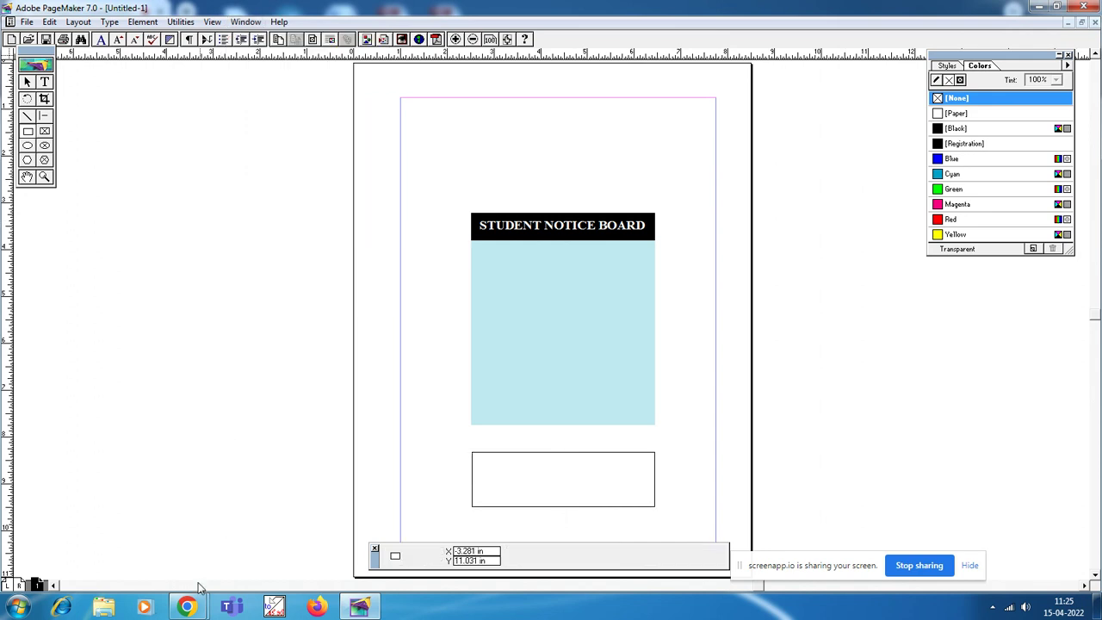